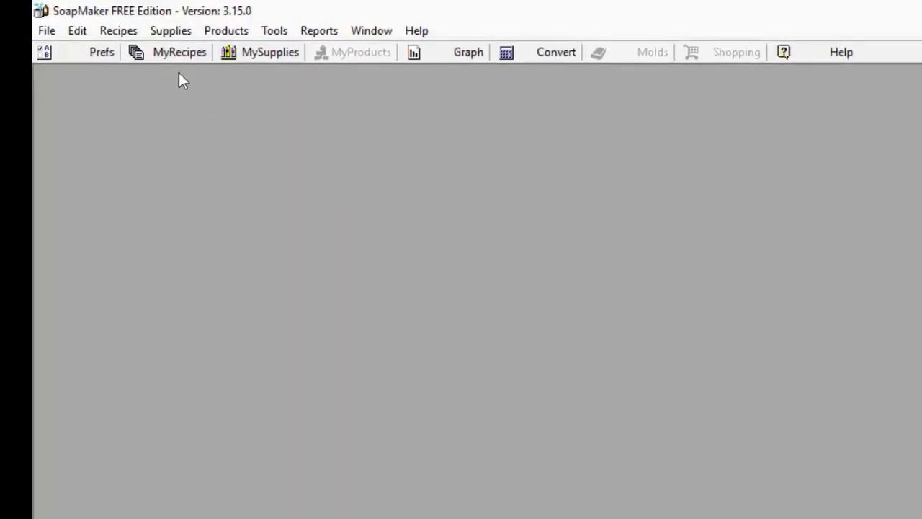
# Create a new Solid Soap (NaOH) recipe from the recipe management center
pyautogui.click(176, 52)
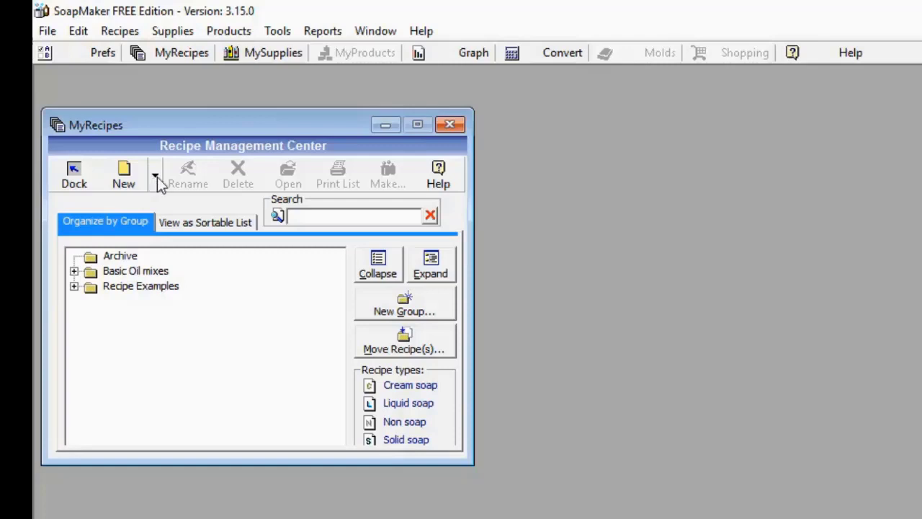
pyautogui.click(156, 178)
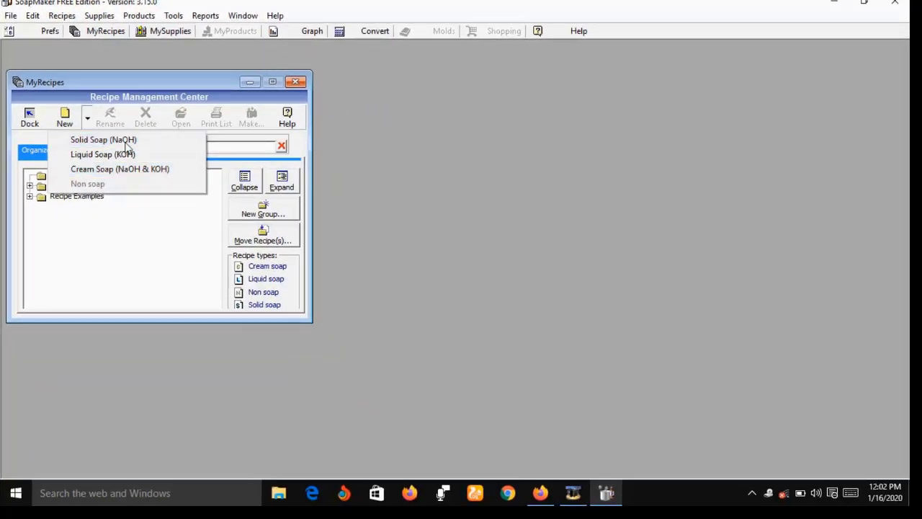
pyautogui.click(126, 142)
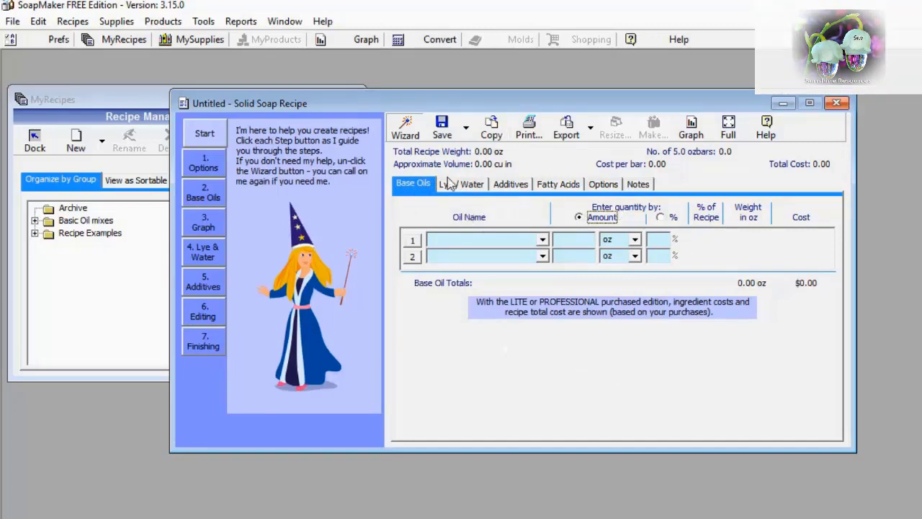
# Set the recipe's water volume and recipe volume units to ml and its calculated weight units to gr
pyautogui.click(602, 186)
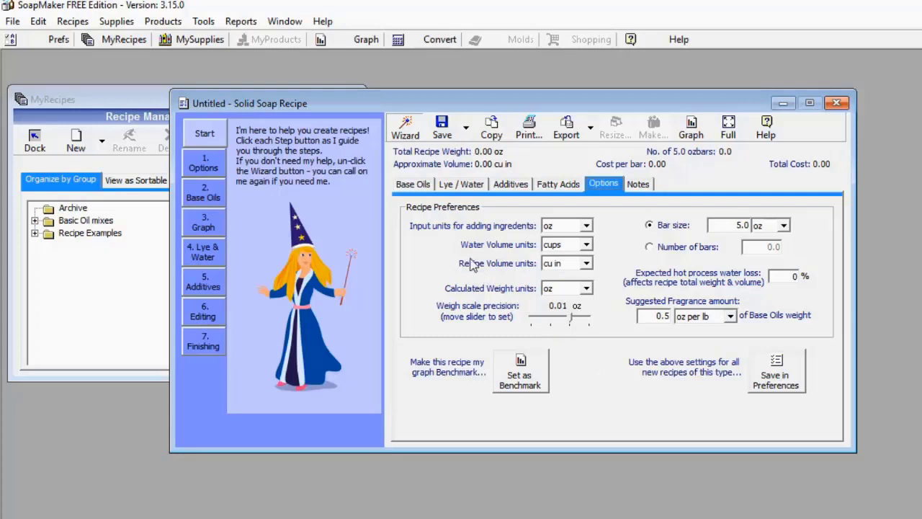
pyautogui.click(586, 245)
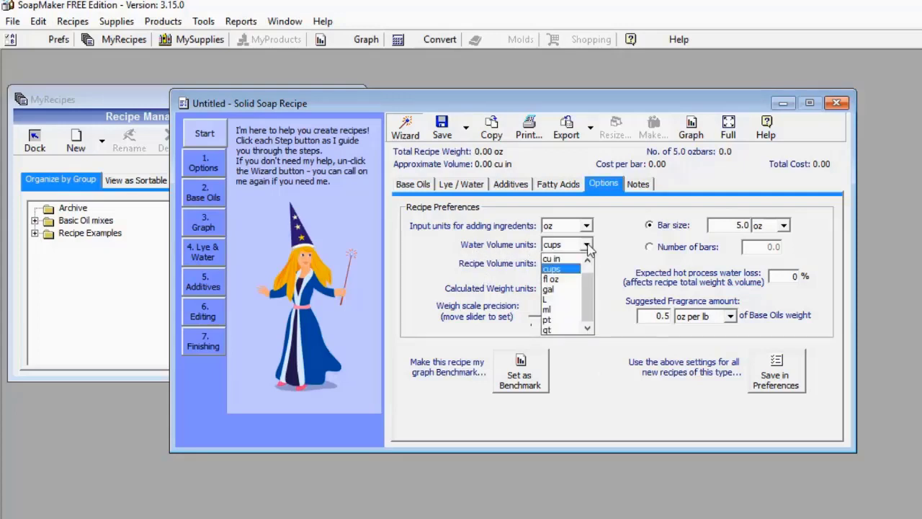
pyautogui.click(564, 310)
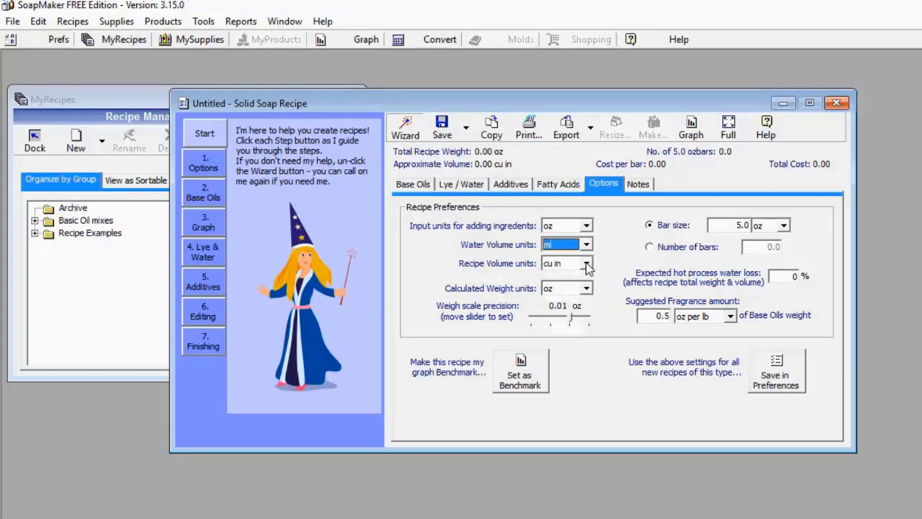
pyautogui.click(586, 263)
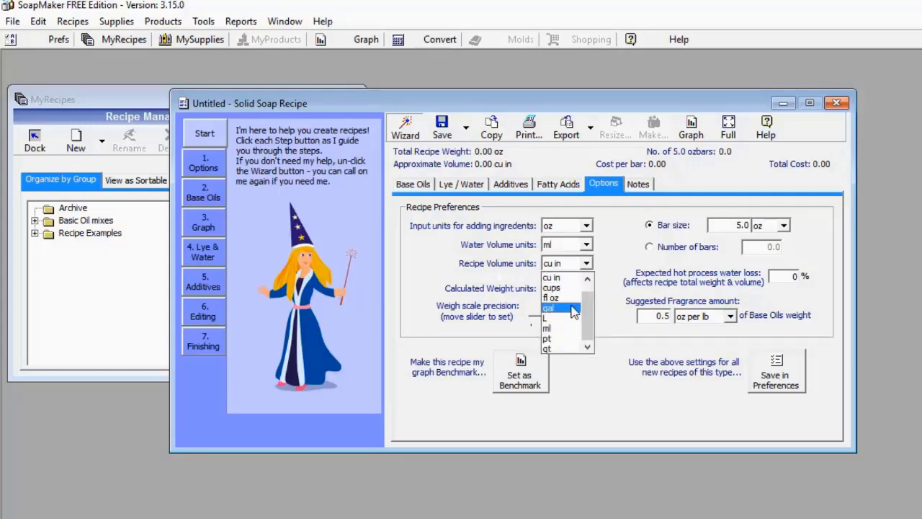
pyautogui.click(566, 329)
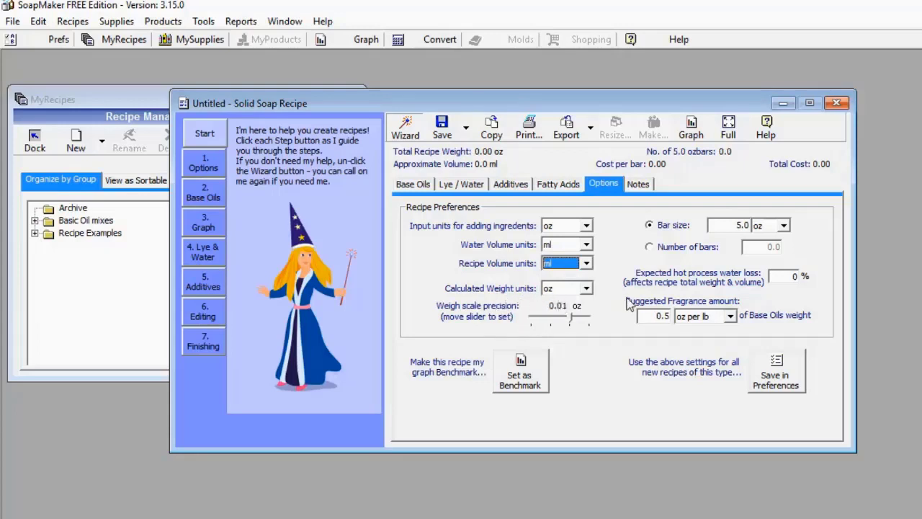
pyautogui.click(586, 289)
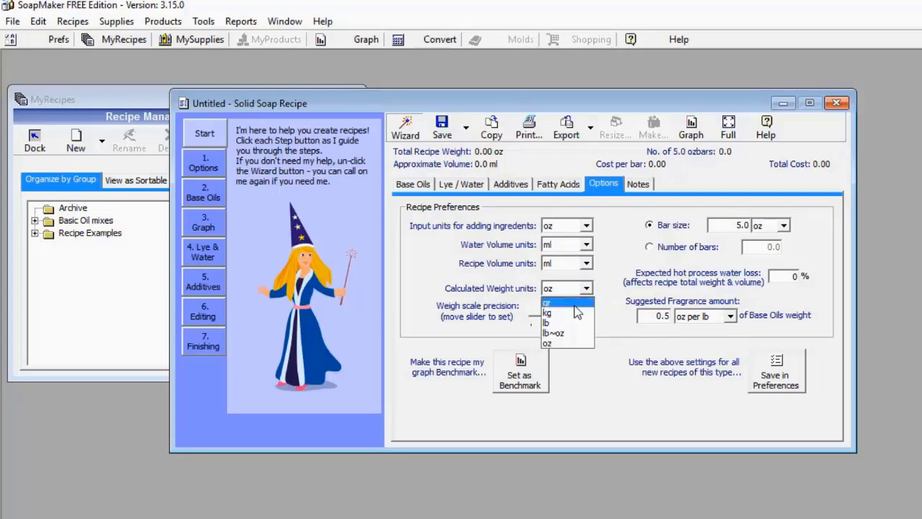
pyautogui.click(572, 305)
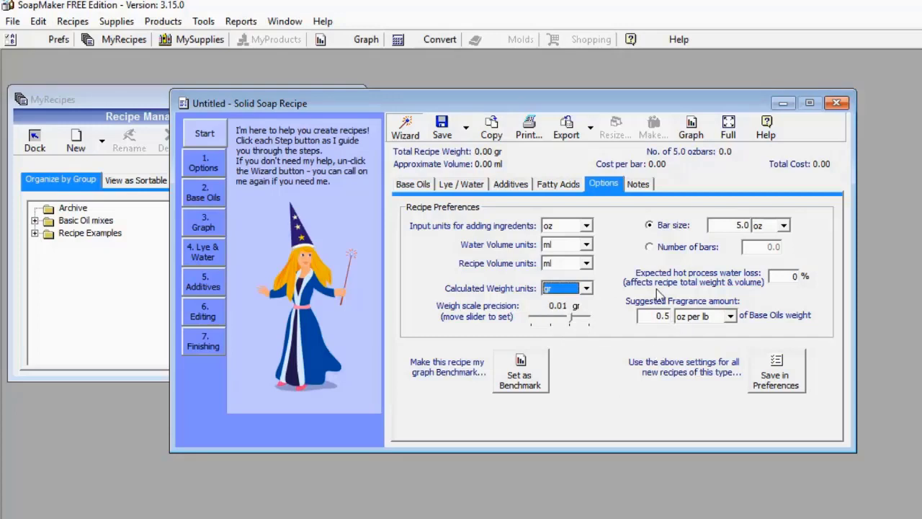
# Add Palm Kernel as the first base oil and Olive as the second
pyautogui.click(406, 186)
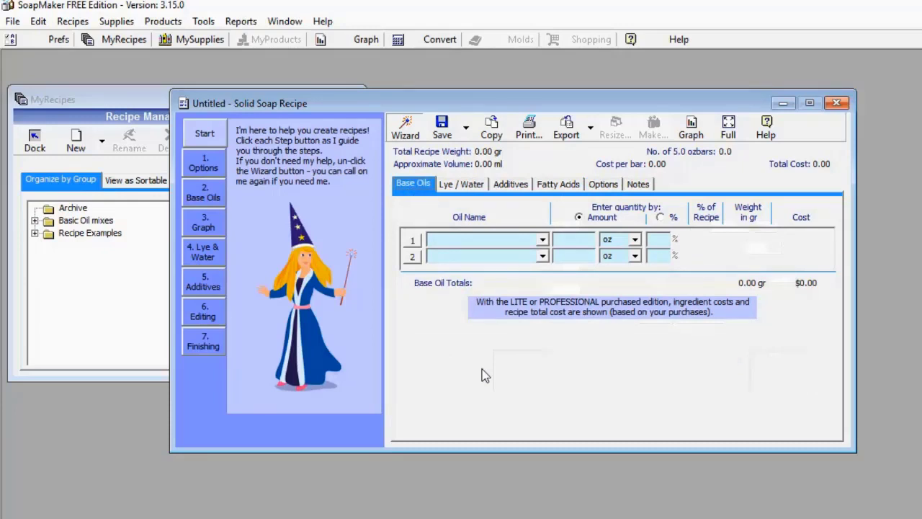
pyautogui.click(541, 239)
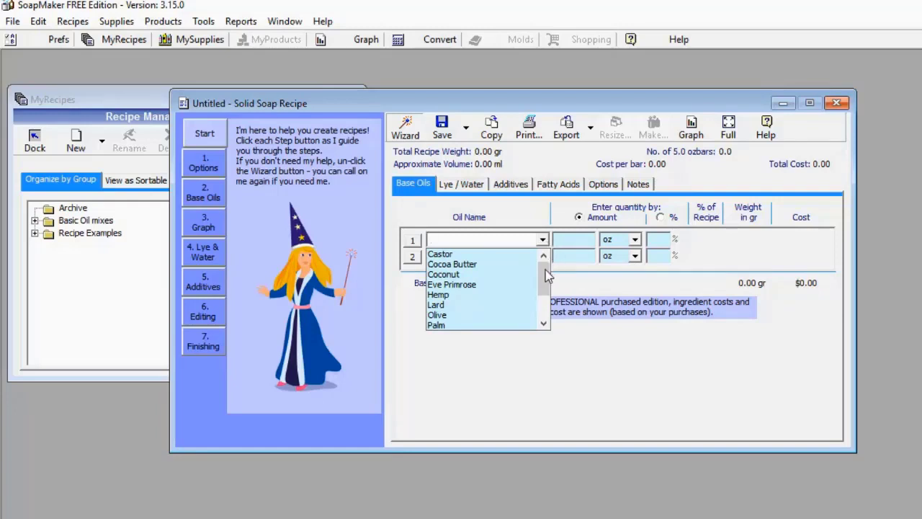
pyautogui.moveTo(545, 268)
pyautogui.mouseDown()
pyautogui.moveTo(549, 303)
pyautogui.moveTo(546, 264)
pyautogui.moveTo(546, 284)
pyautogui.mouseUp()
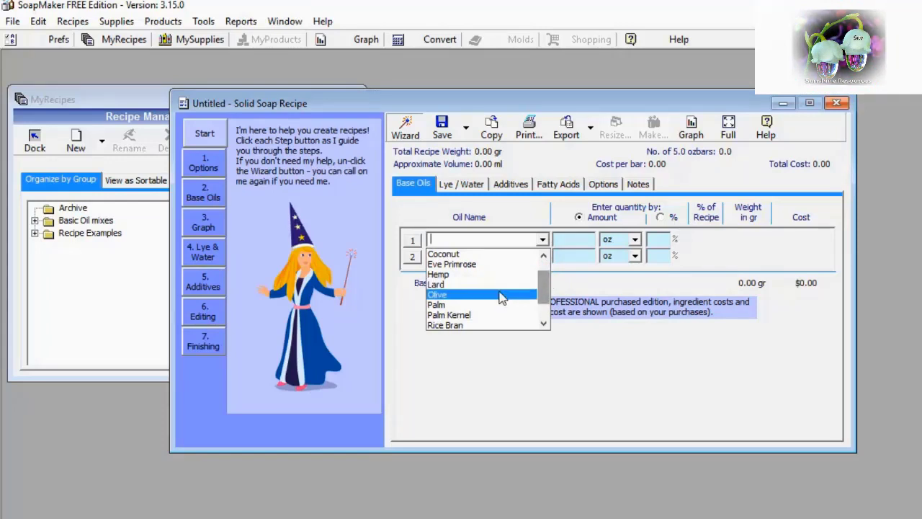
pyautogui.click(490, 315)
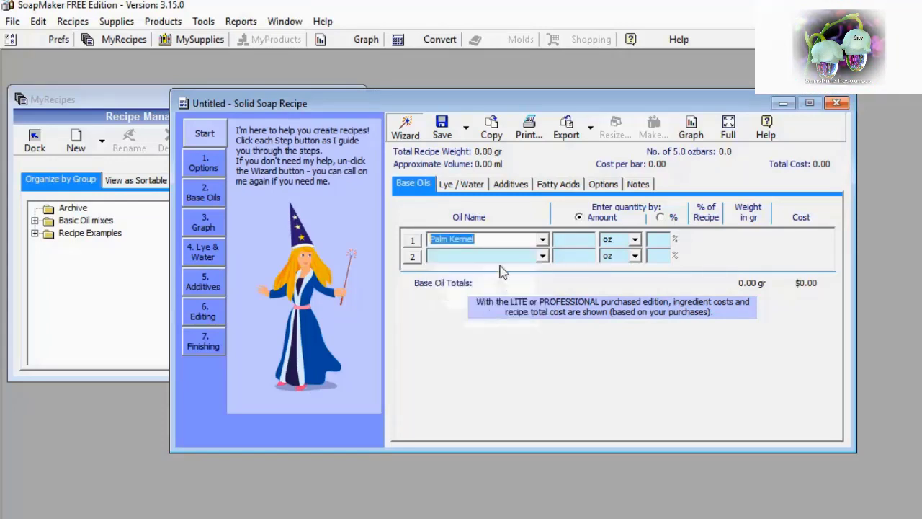
pyautogui.click(542, 257)
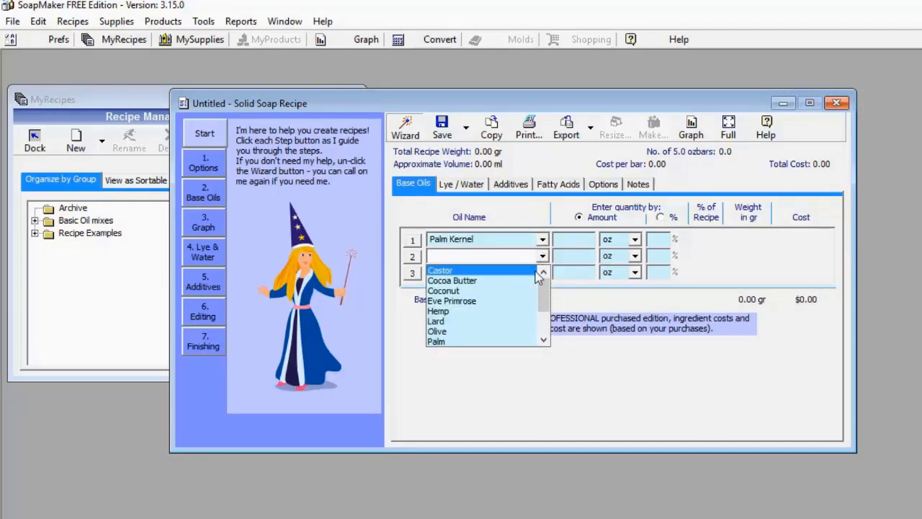
pyautogui.click(500, 332)
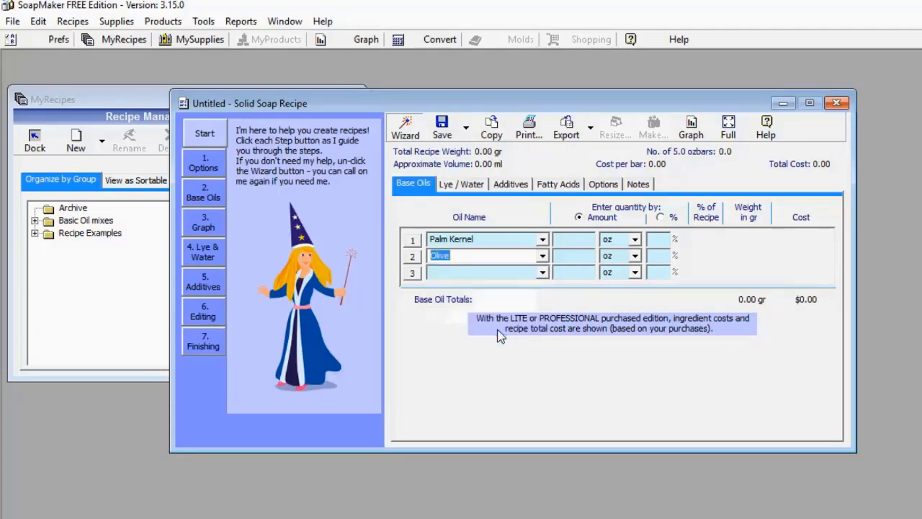
# Set the base oil quantities to 800 ml of Palm Kernel and 200 ml of Olive
pyautogui.click(570, 239)
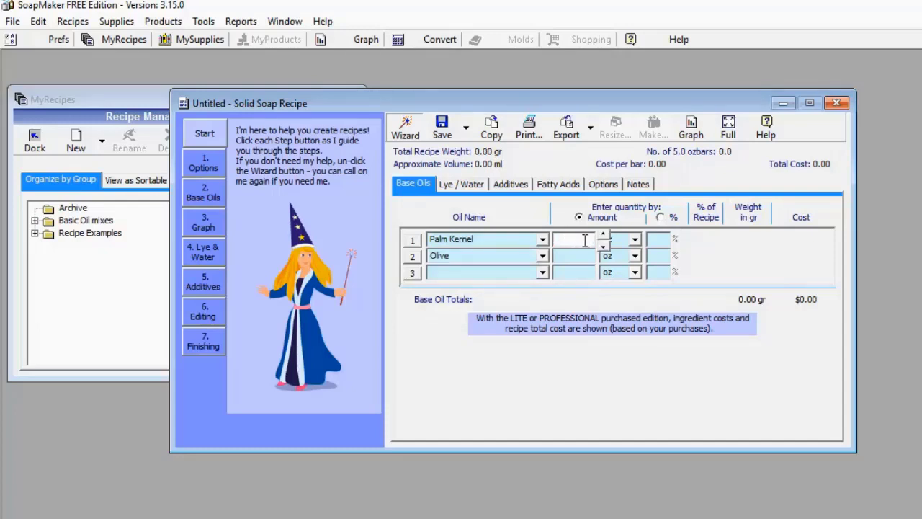
pyautogui.click(634, 240)
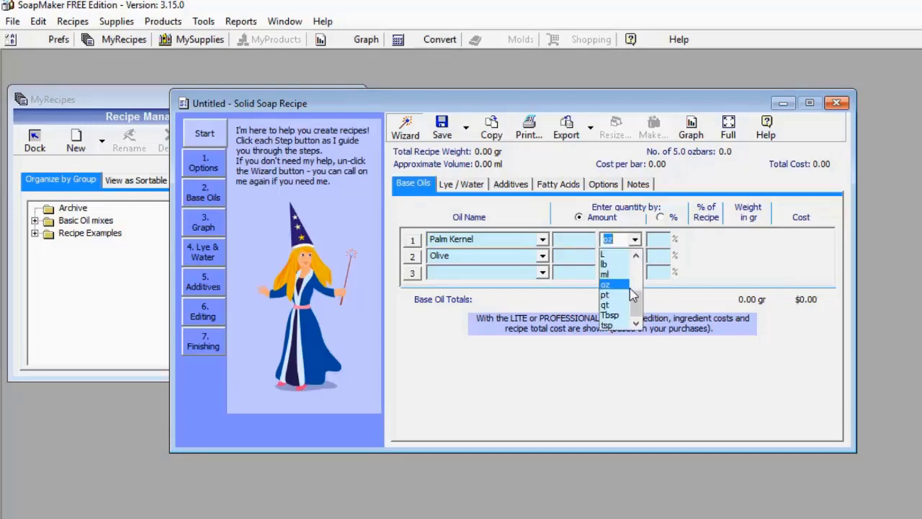
pyautogui.click(624, 273)
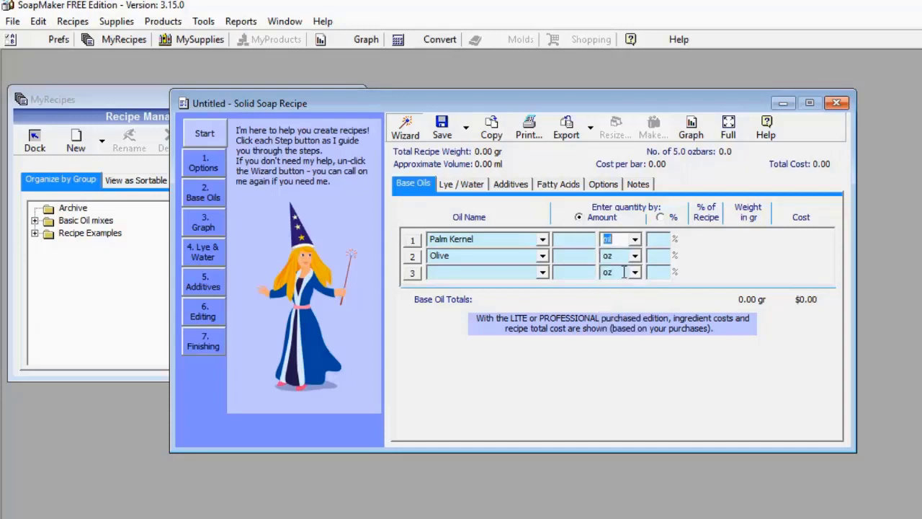
pyautogui.click(635, 256)
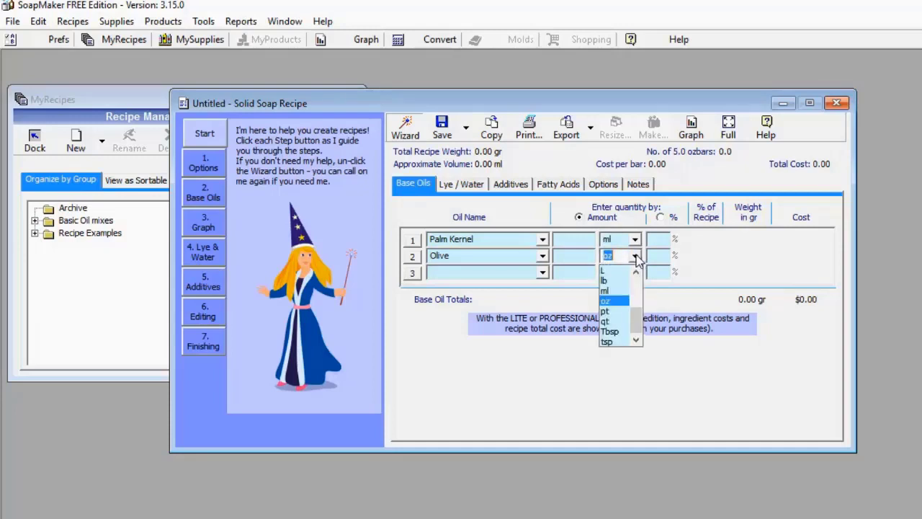
pyautogui.click(616, 291)
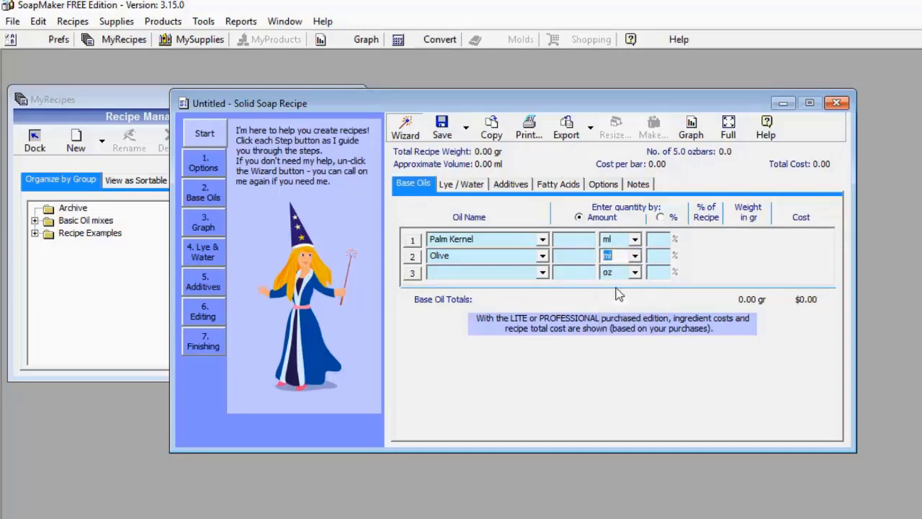
pyautogui.click(568, 240)
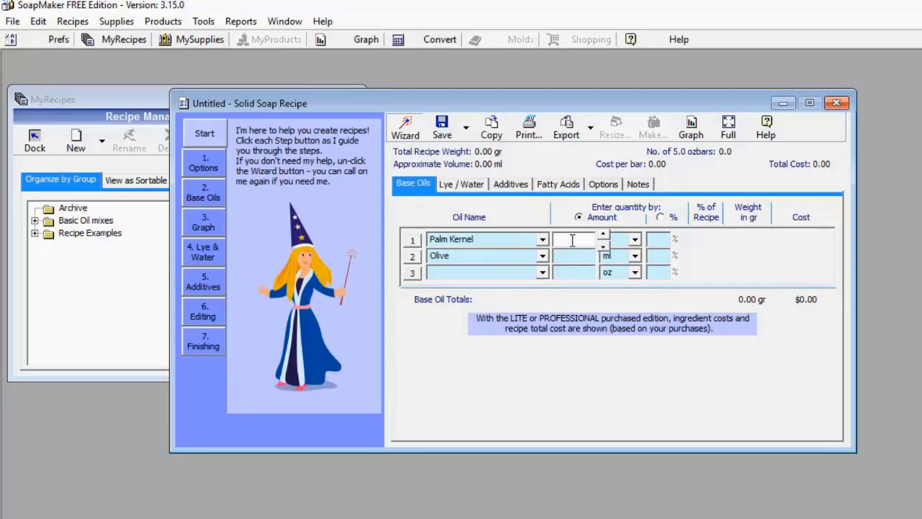
pyautogui.write('800')
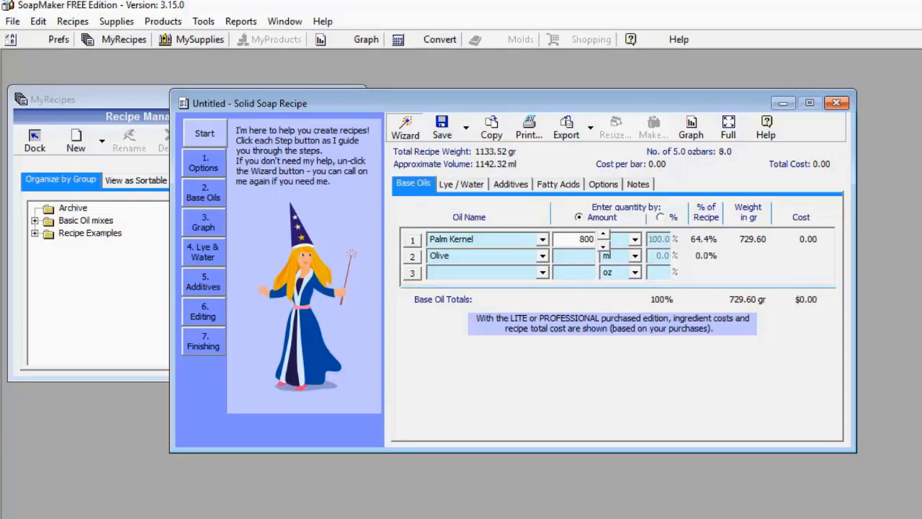
pyautogui.click(583, 256)
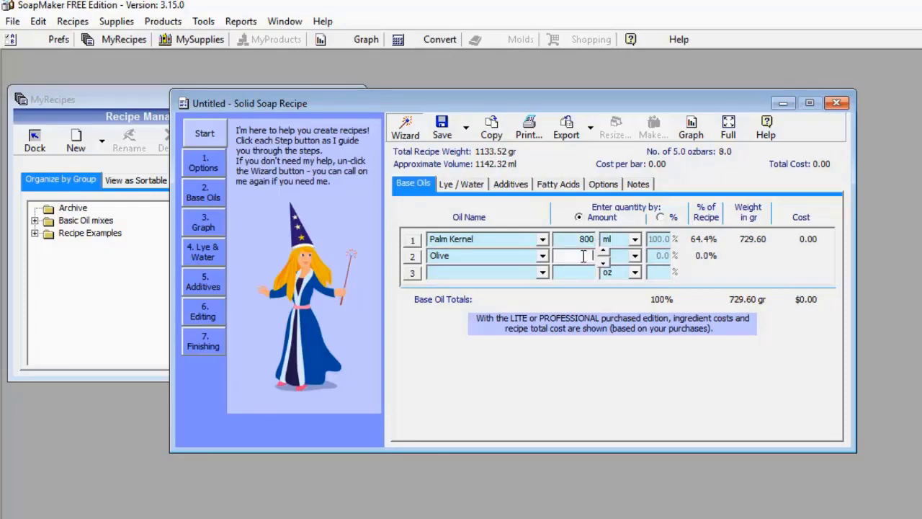
pyautogui.write('200')
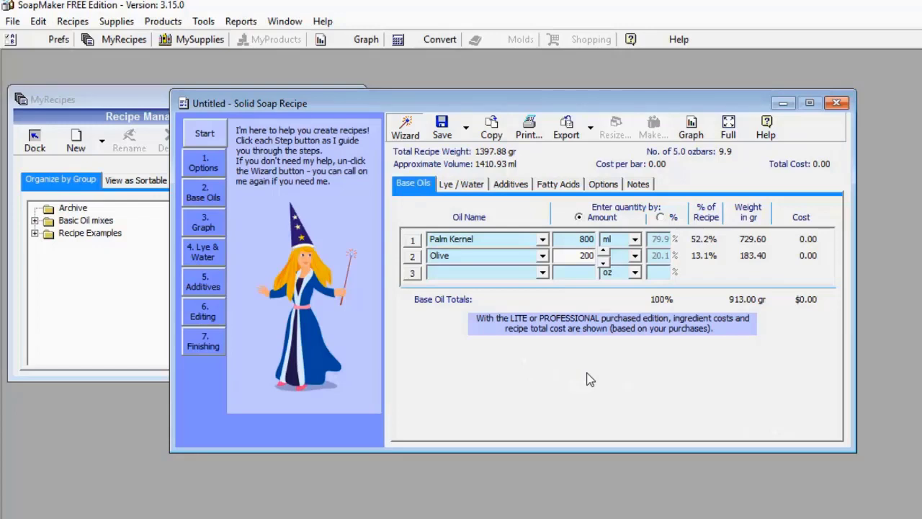
# Switch the water adjustment method to Water/Lye Ratio and set the ratio to 300
pyautogui.click(456, 188)
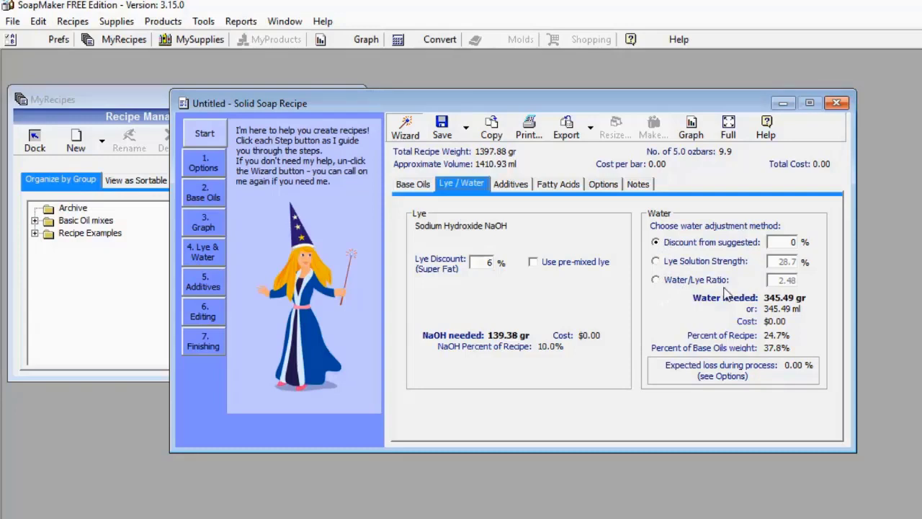
pyautogui.click(655, 281)
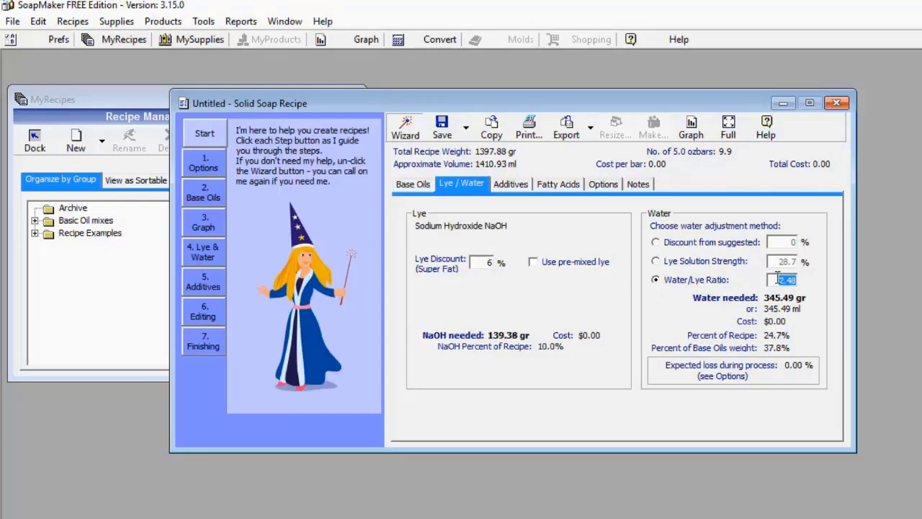
pyautogui.write('300')
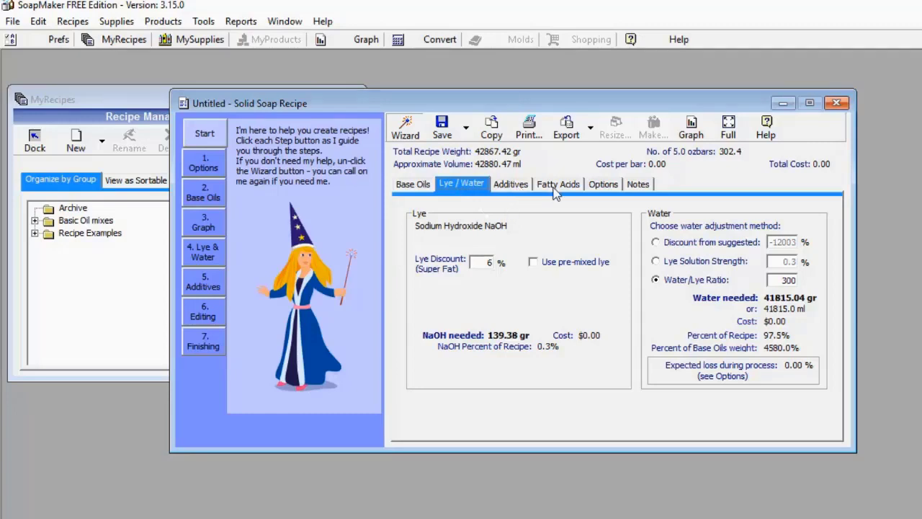
# Review the recipe's additive categories, fatty acid composition, options and notes
pyautogui.click(511, 185)
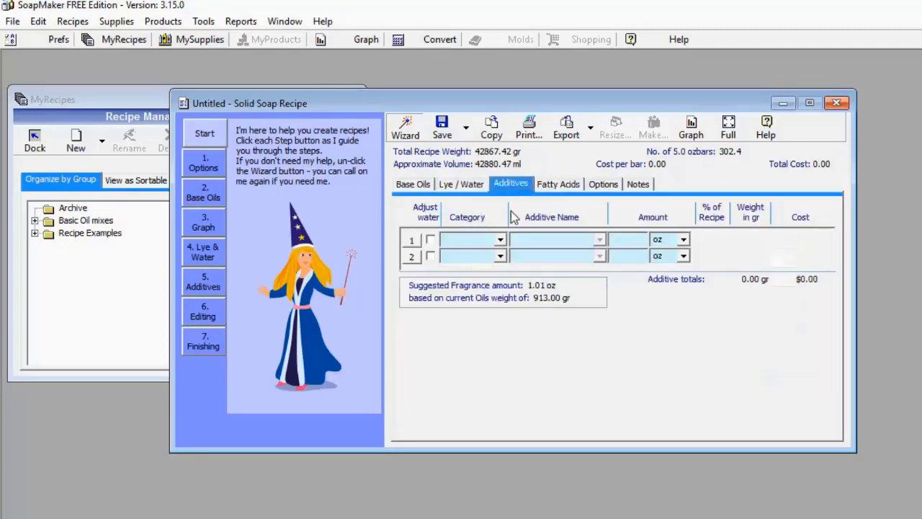
pyautogui.click(499, 239)
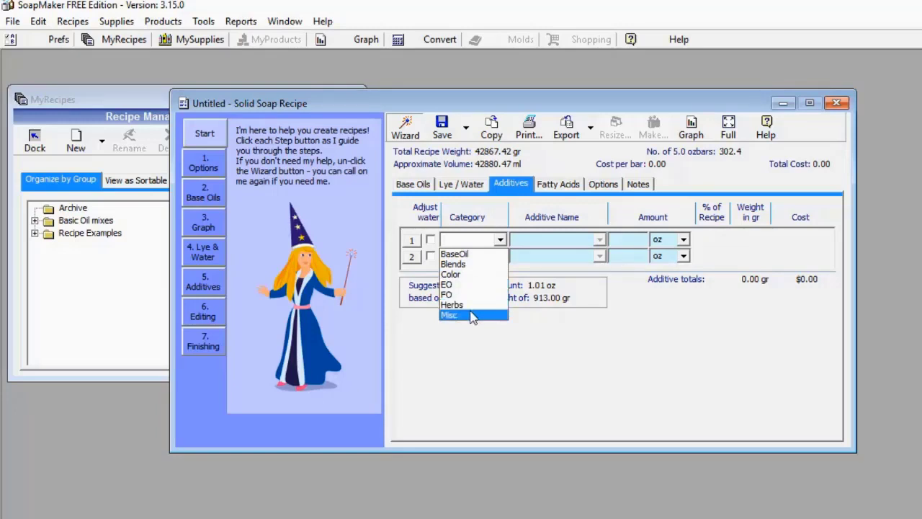
pyautogui.click(519, 327)
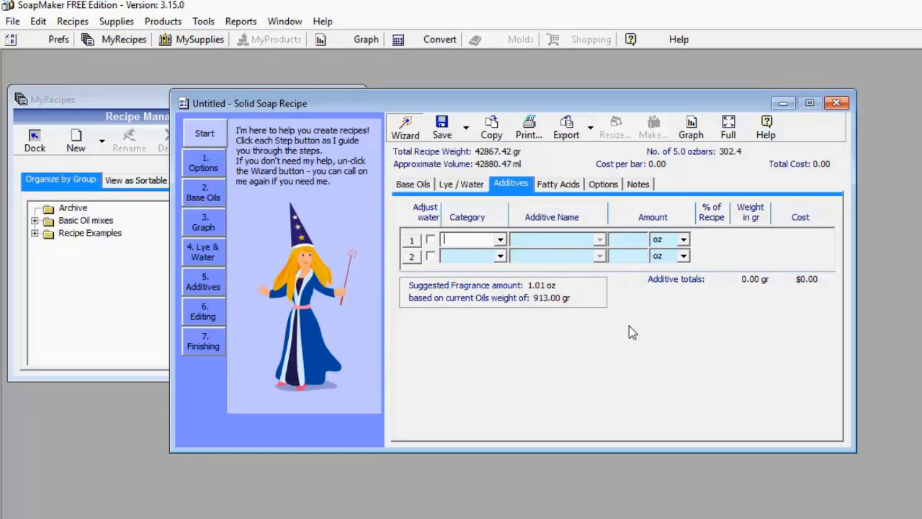
pyautogui.click(562, 184)
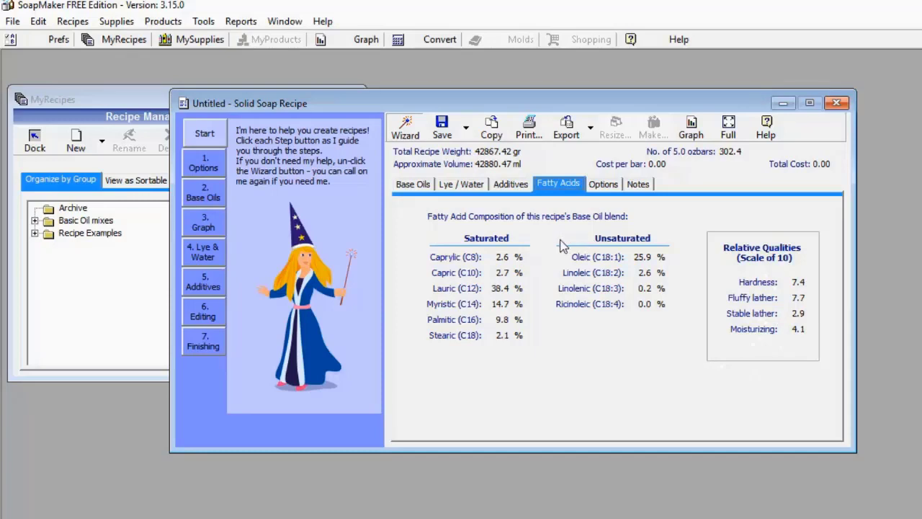
pyautogui.click(607, 185)
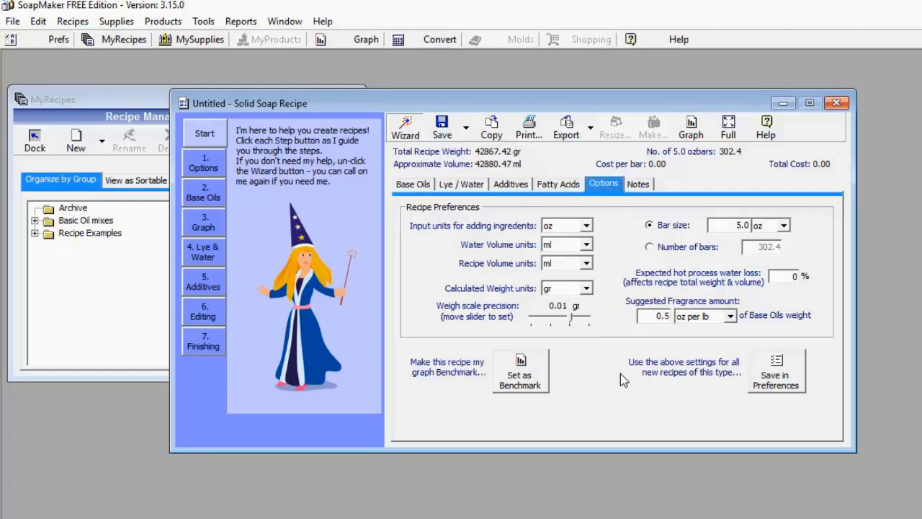
pyautogui.click(636, 186)
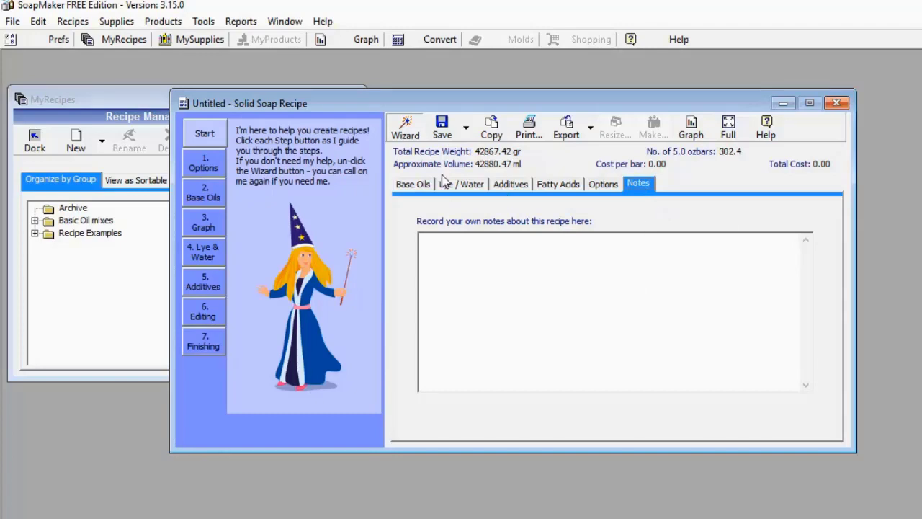
# Show the predicted soap qualities graph and compare the recipe's hardness, fluffy lather, stable lather and moisturizing values with the benchmark
pyautogui.click(693, 131)
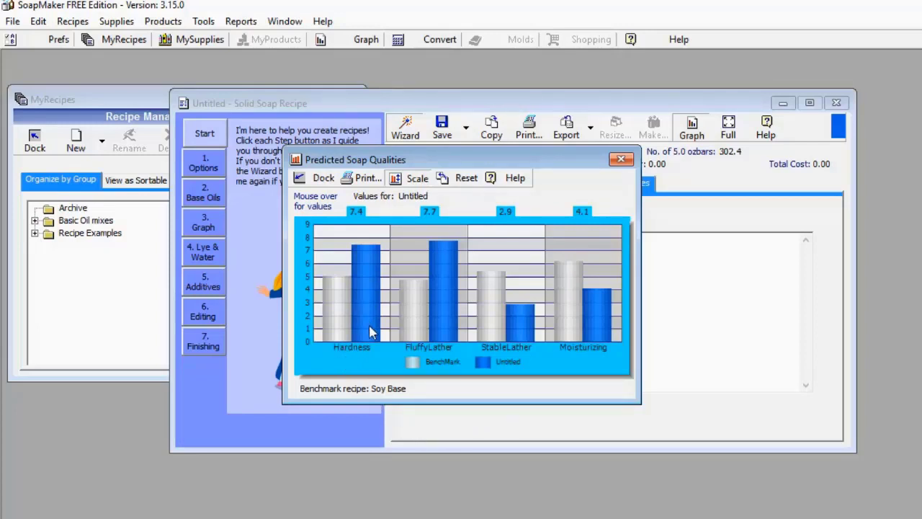
pyautogui.moveTo(321, 325)
pyautogui.moveTo(376, 278)
pyautogui.moveTo(338, 302)
pyautogui.moveTo(470, 397)
pyautogui.moveTo(367, 335)
pyautogui.moveTo(369, 299)
pyautogui.moveTo(356, 317)
pyautogui.moveTo(409, 308)
pyautogui.moveTo(435, 275)
pyautogui.moveTo(497, 311)
pyautogui.moveTo(596, 326)
pyautogui.moveTo(564, 287)
pyautogui.moveTo(590, 309)
pyautogui.click(691, 129)
# Move the Predicted Soap Qualities graph window lower so that it no longer covers the recipe's weight and volume summary
pyautogui.moveTo(547, 160); pyautogui.dragTo(568, 166)
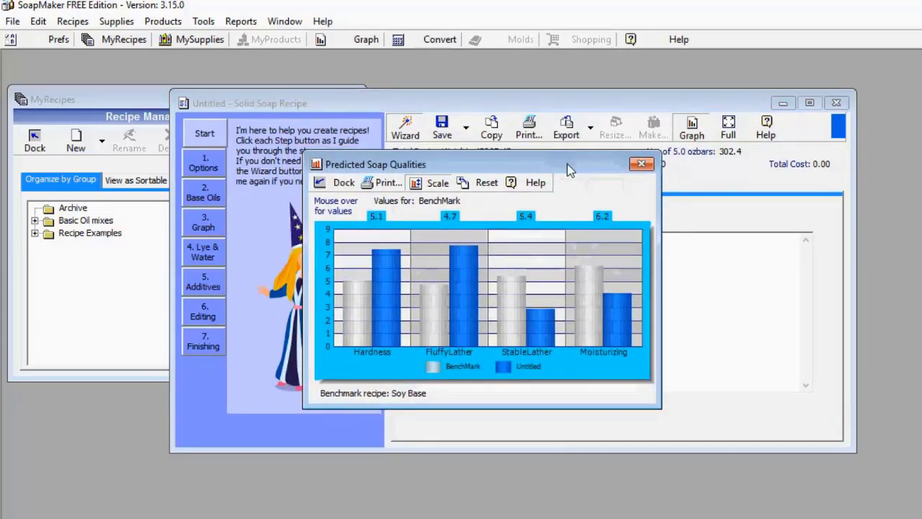
pyautogui.moveTo(566, 164); pyautogui.dragTo(585, 178)
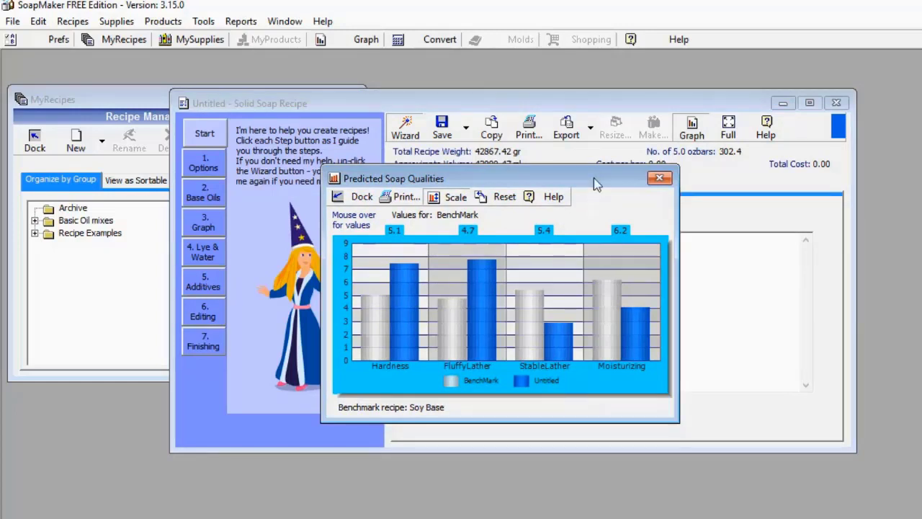
pyautogui.moveTo(589, 186); pyautogui.dragTo(580, 161)
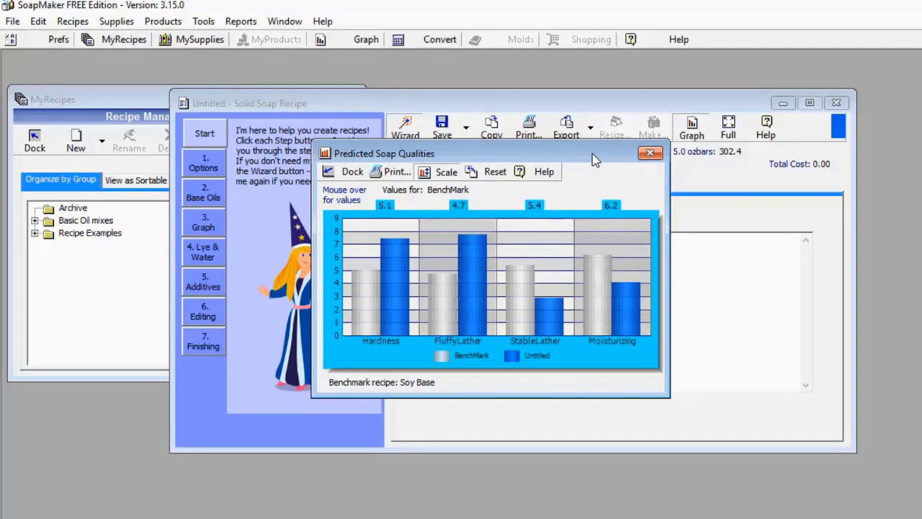
pyautogui.moveTo(592, 154); pyautogui.dragTo(642, 227)
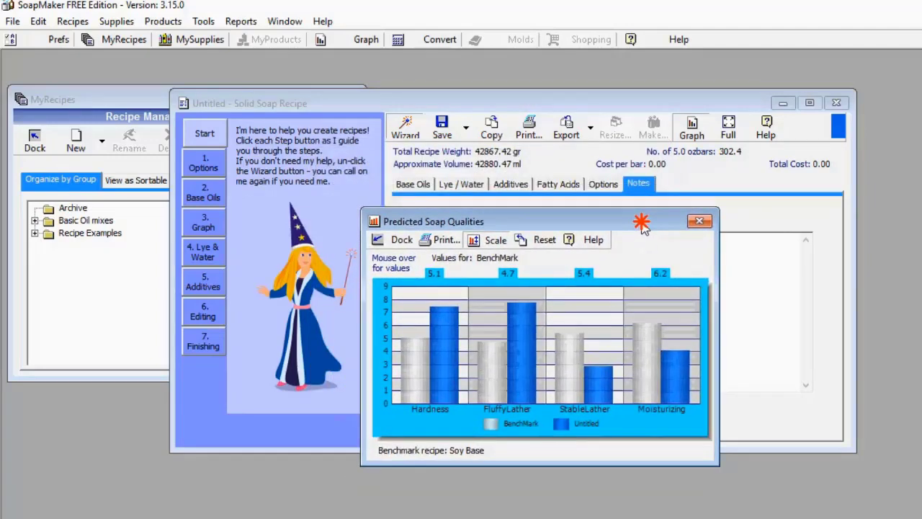